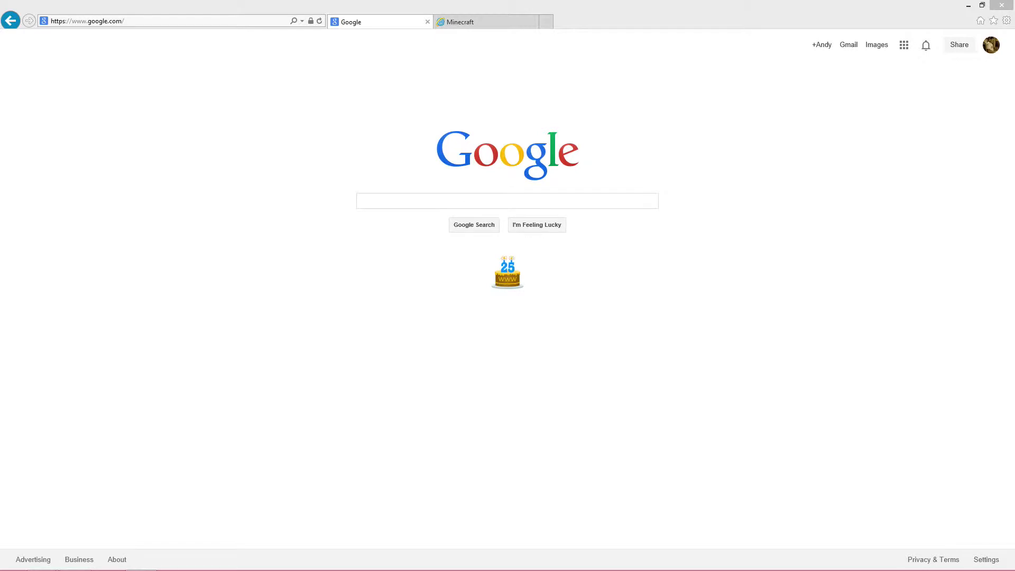
Run a Google search for 'mine skins' to reach The Skindex.
{"action": "left_click", "coordinate": [378, 199]}
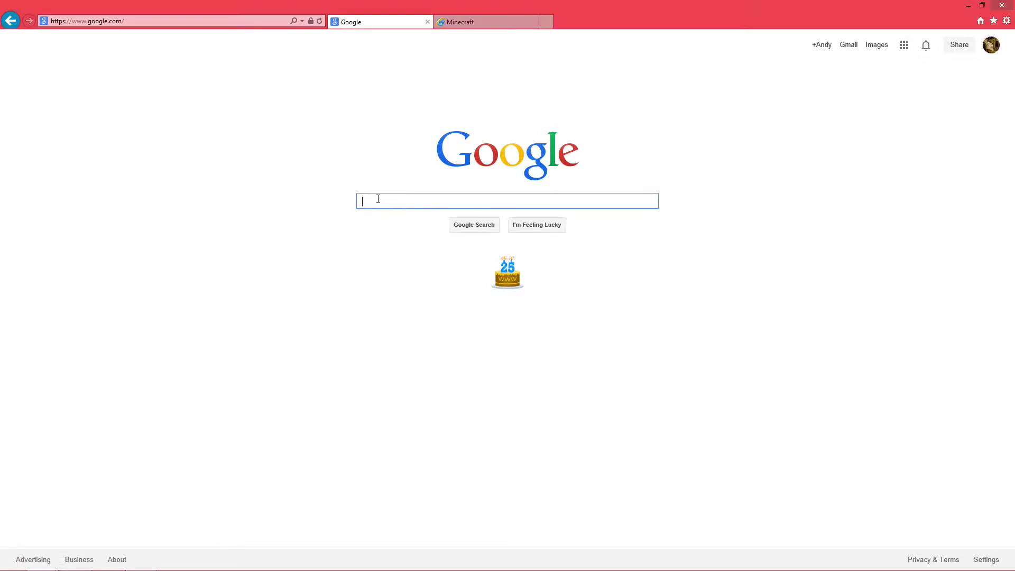
{"action": "type", "text": "mine"}
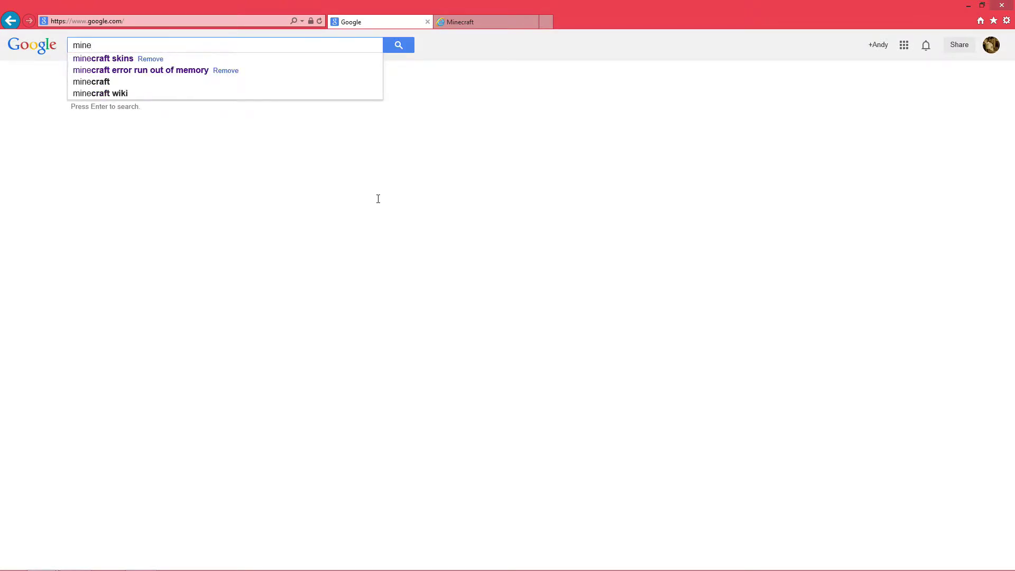
{"action": "type", "text": " skins"}
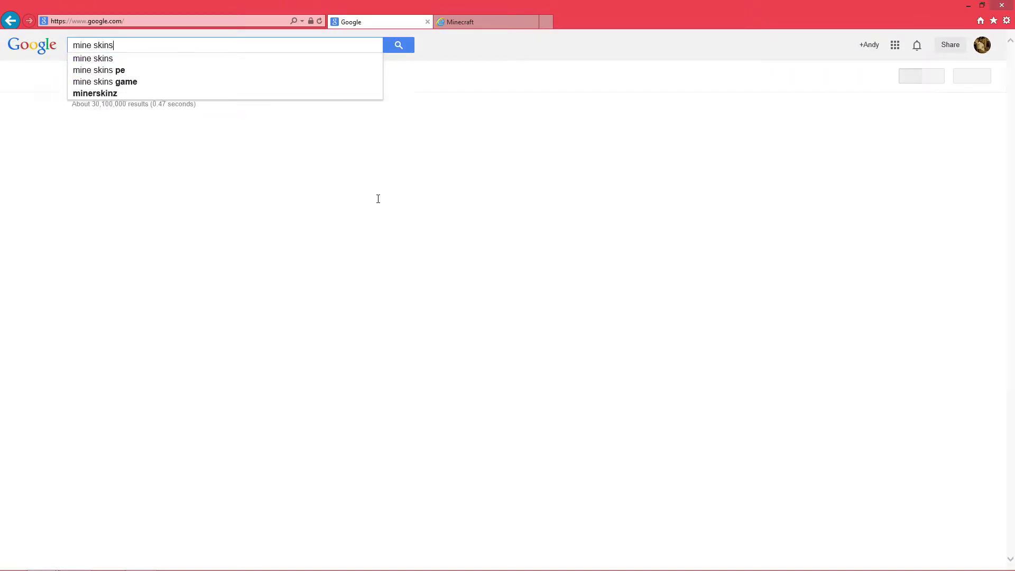
{"action": "key", "text": "Return"}
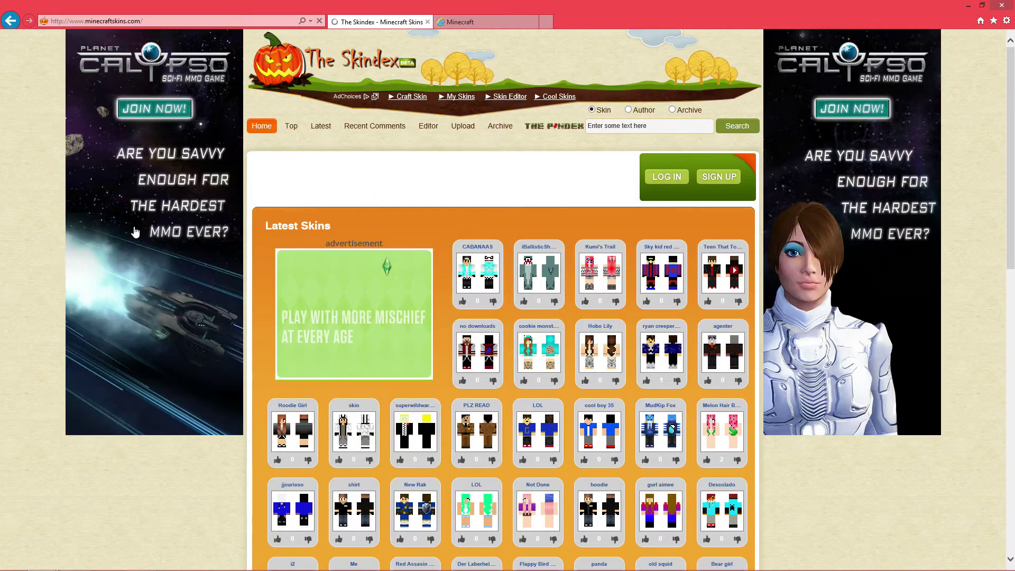
Open the 'hoodie' skin's page from The Skindex Latest Skins gallery.
{"action": "scroll", "coordinate": [130, 264], "scroll_direction": "down", "scroll_amount": 8}
{"action": "scroll", "coordinate": [157, 345], "scroll_direction": "up", "scroll_amount": 5}
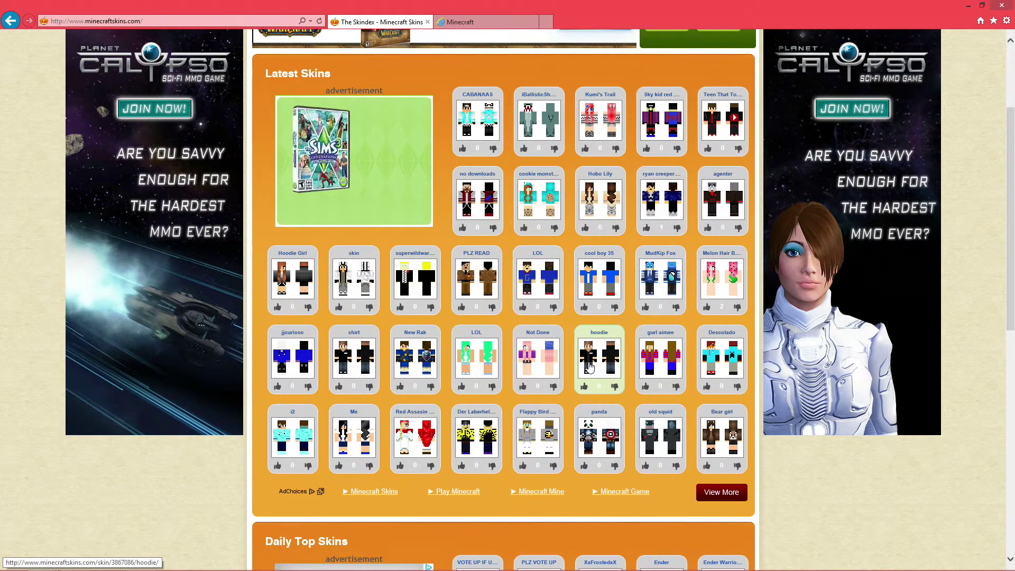
{"action": "left_click", "coordinate": [610, 361]}
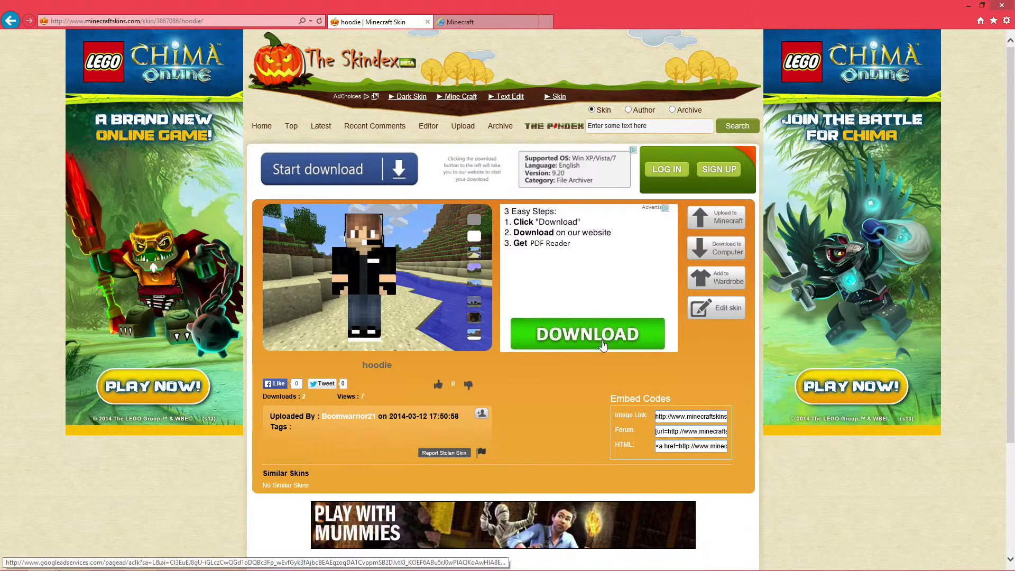
Save the hoodie skin PNG and show it in the Downloads folder, moved to the upper right.
{"action": "left_click", "coordinate": [708, 249]}
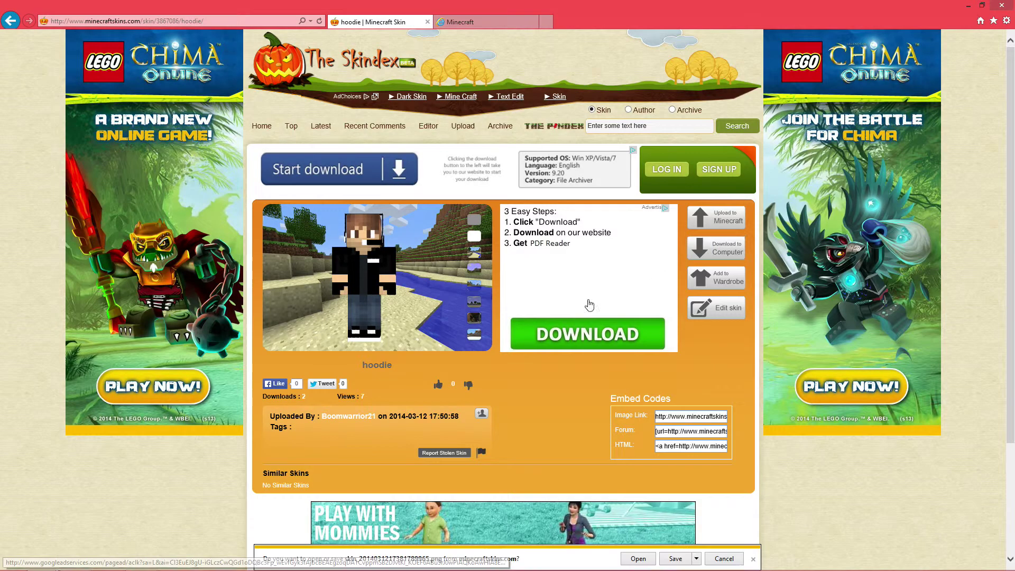
{"action": "left_click", "coordinate": [676, 559]}
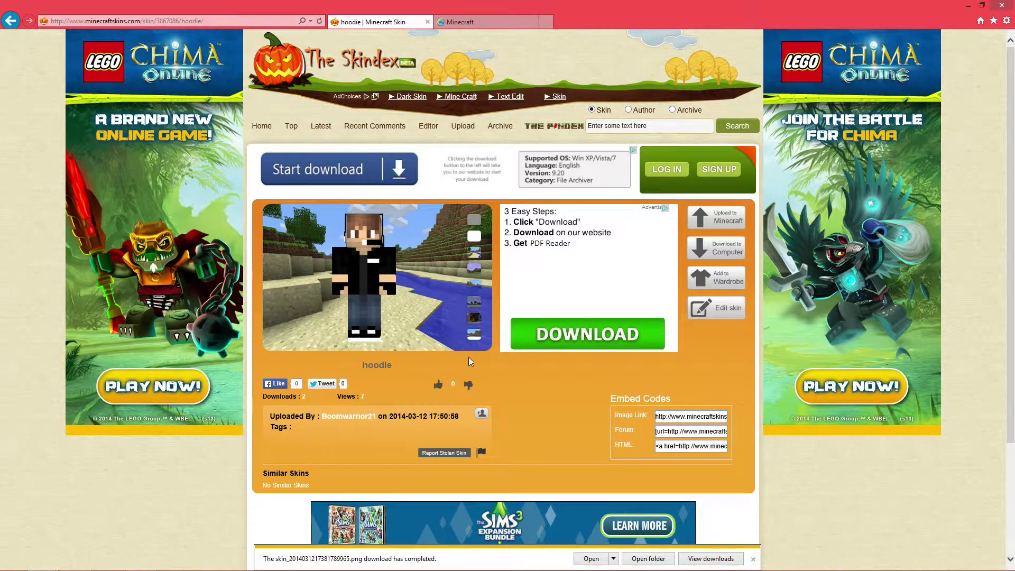
{"action": "left_click", "coordinate": [652, 559]}
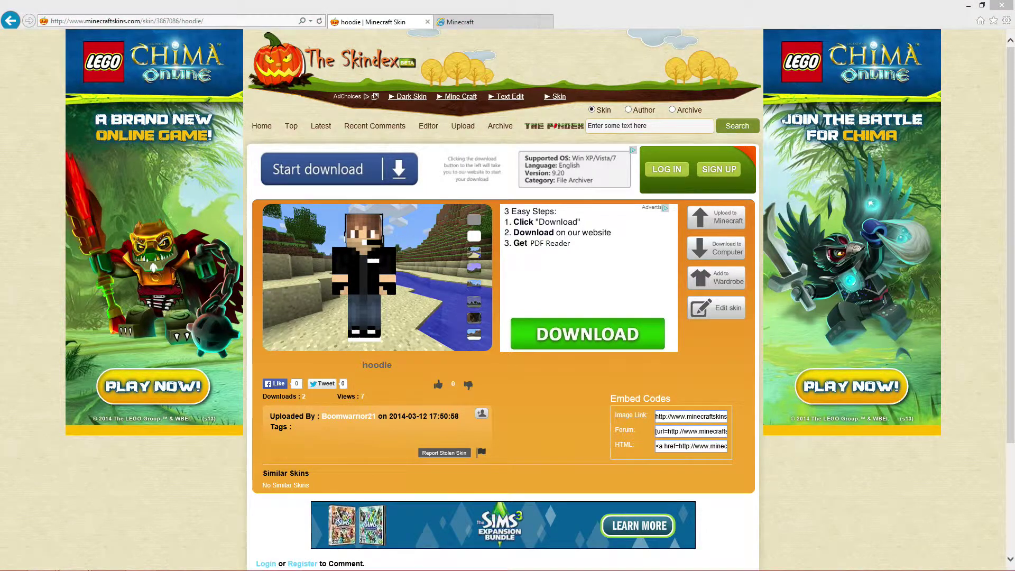
{"action": "mouse_move", "coordinate": [578, 55]}
{"action": "left_mouse_down"}
{"action": "mouse_move", "coordinate": [828, 67]}
{"action": "mouse_move", "coordinate": [819, 64]}
{"action": "left_mouse_up"}
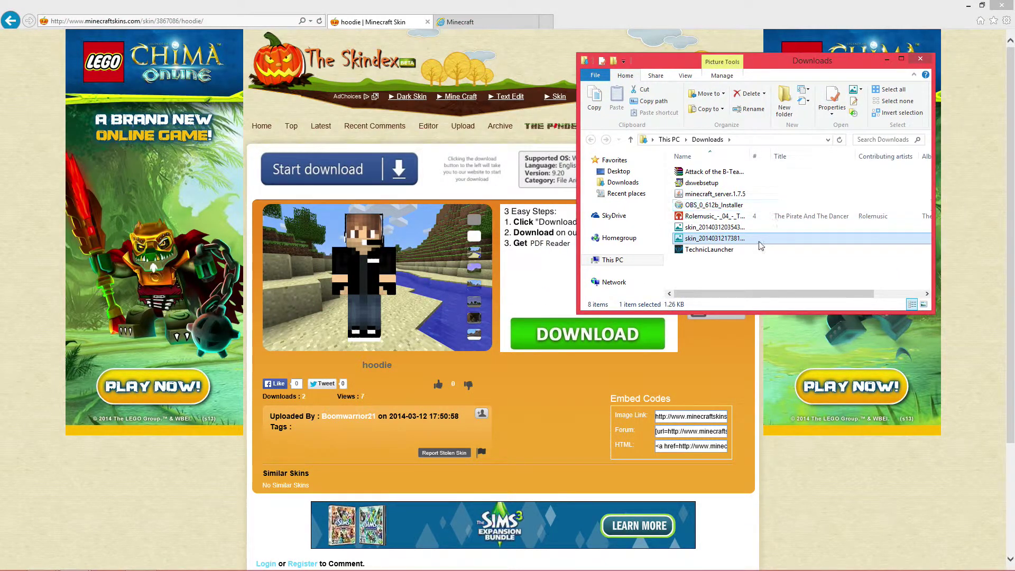
{"action": "mouse_move", "coordinate": [468, 21]}
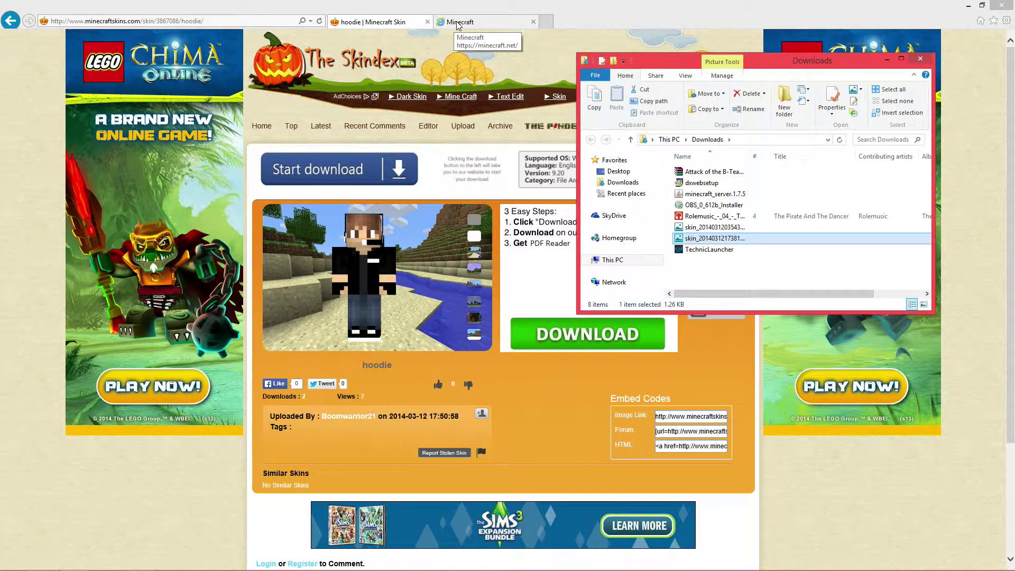
Switch the browser to the minecraft.net tab.
{"action": "left_click", "coordinate": [458, 25]}
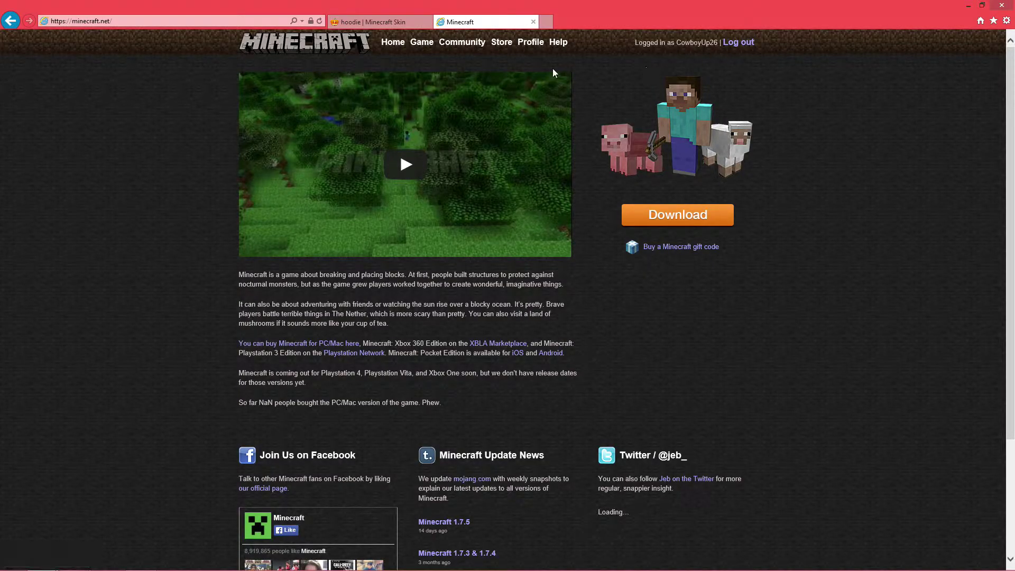
Go to the Minecraft.net Profile page, close Downloads, and bring up the skin file chooser.
{"action": "left_click", "coordinate": [533, 42]}
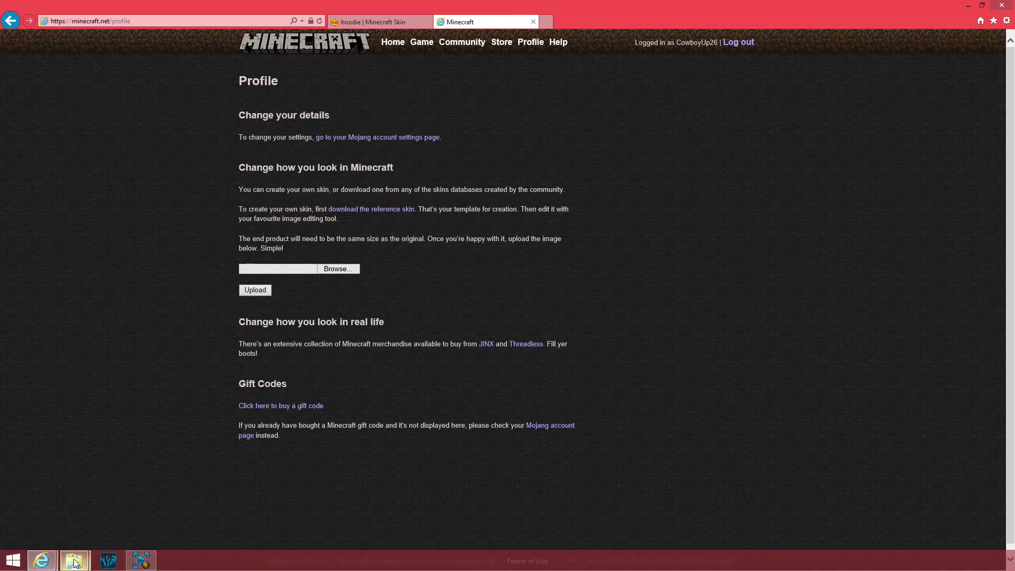
{"action": "mouse_move", "coordinate": [75, 560]}
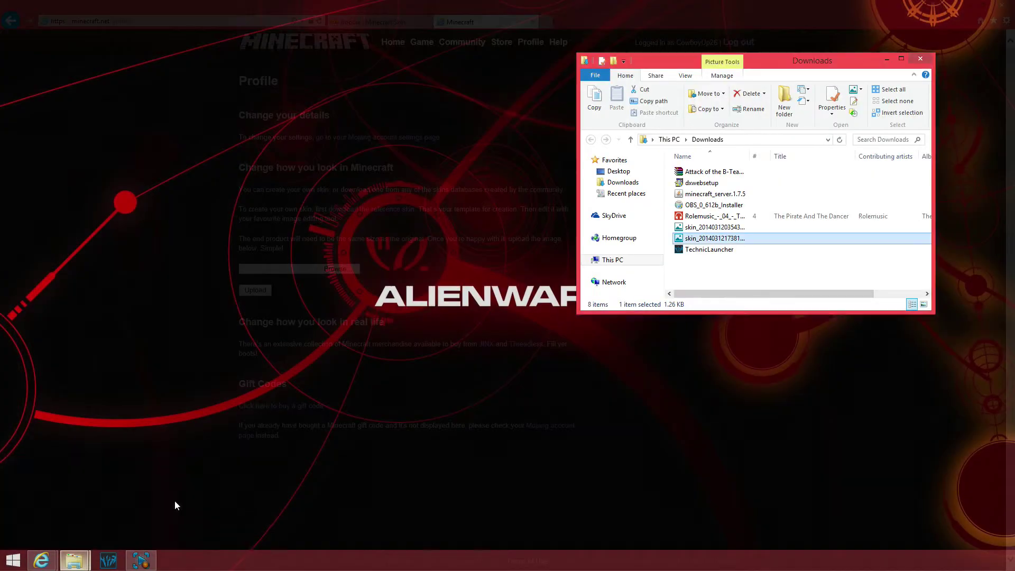
{"action": "left_click", "coordinate": [173, 503]}
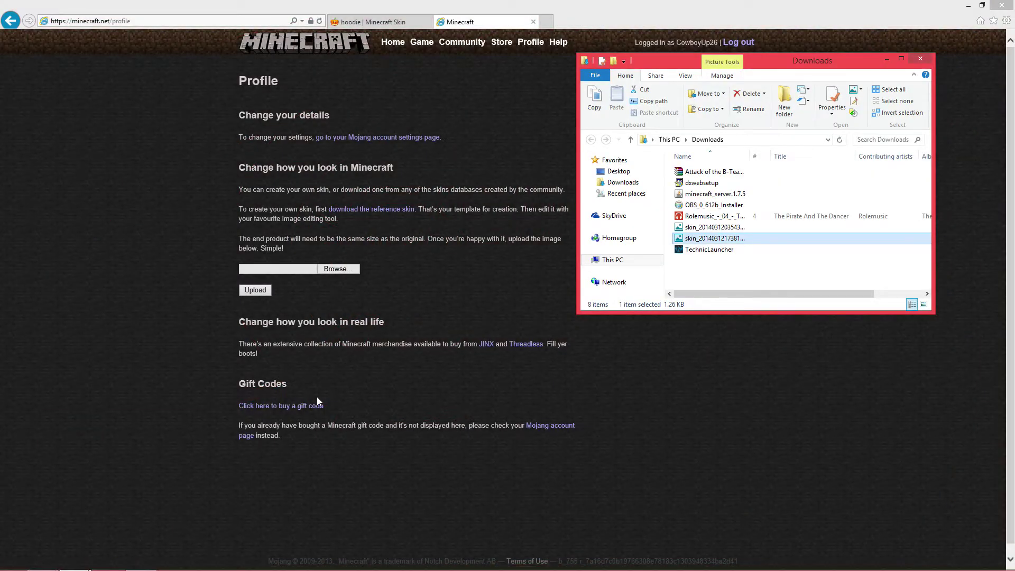
{"action": "left_click", "coordinate": [920, 61]}
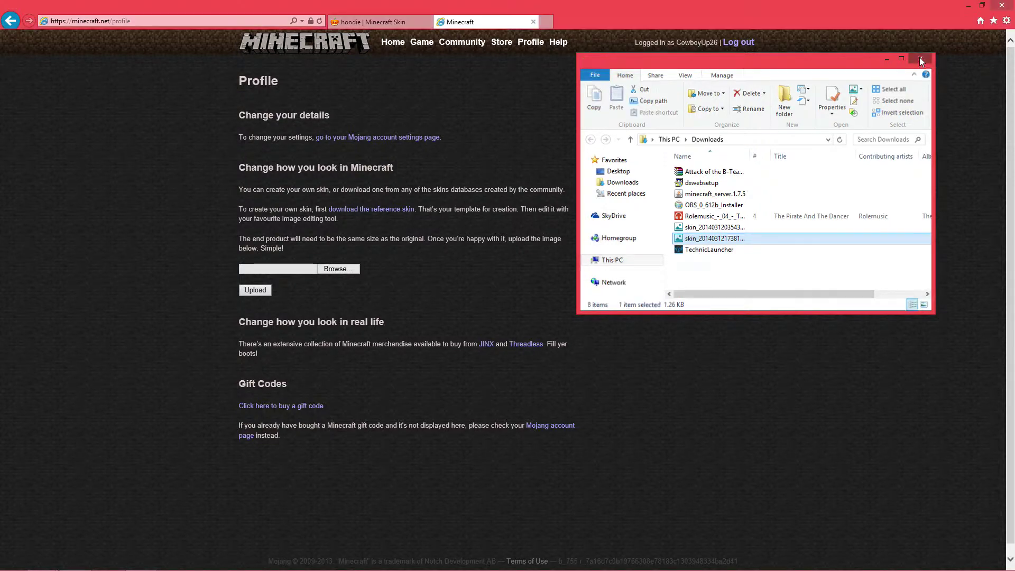
{"action": "left_click", "coordinate": [344, 269]}
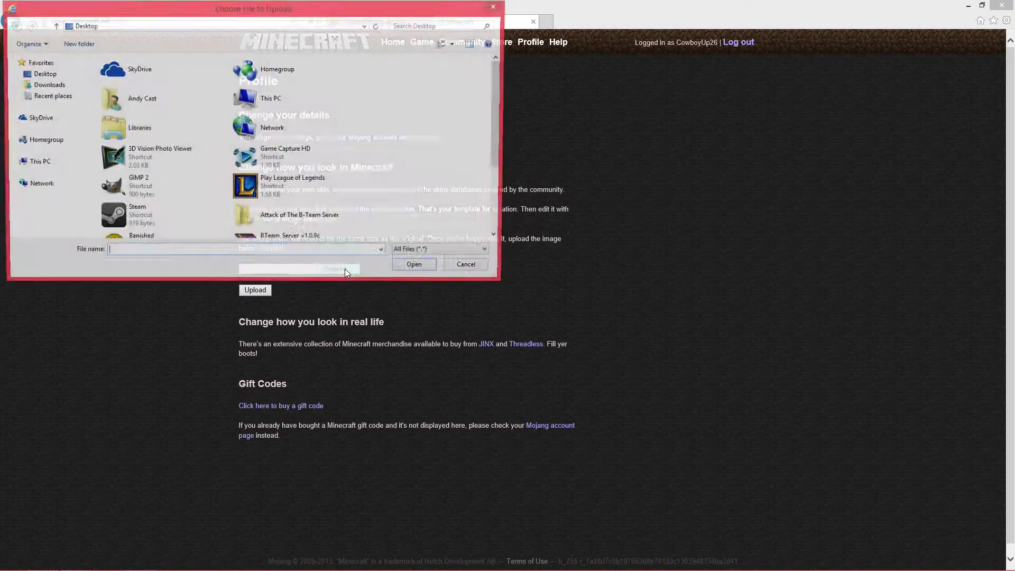
Upload the earlier skin PNG from Downloads as the account's new skin.
{"action": "left_click", "coordinate": [53, 87]}
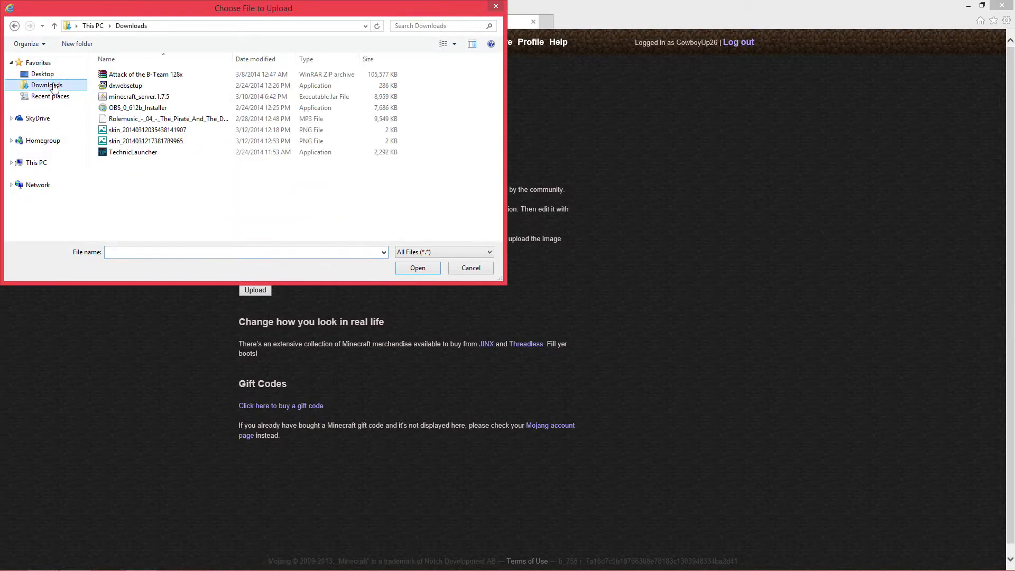
{"action": "left_click", "coordinate": [186, 144]}
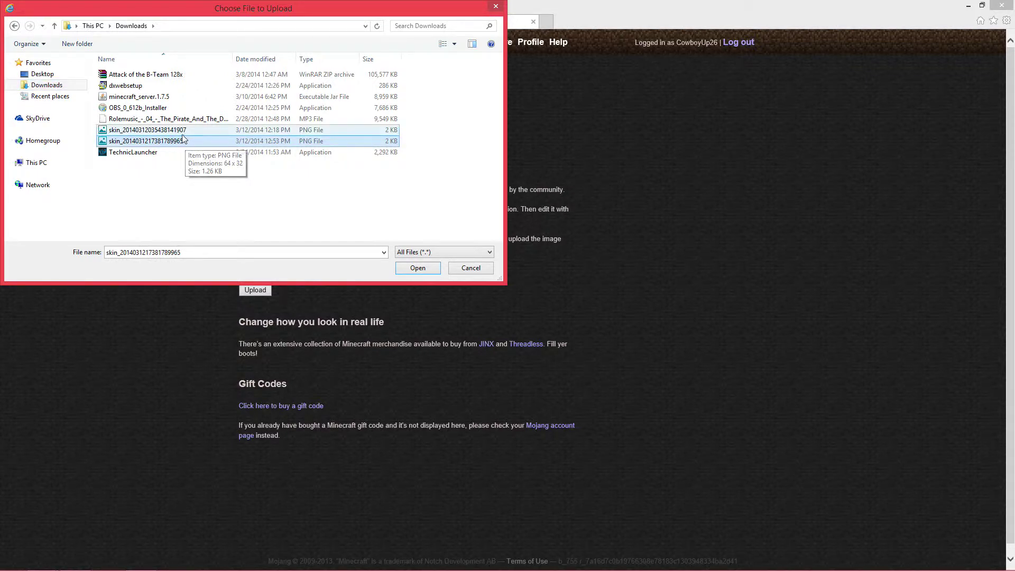
{"action": "left_click", "coordinate": [183, 134]}
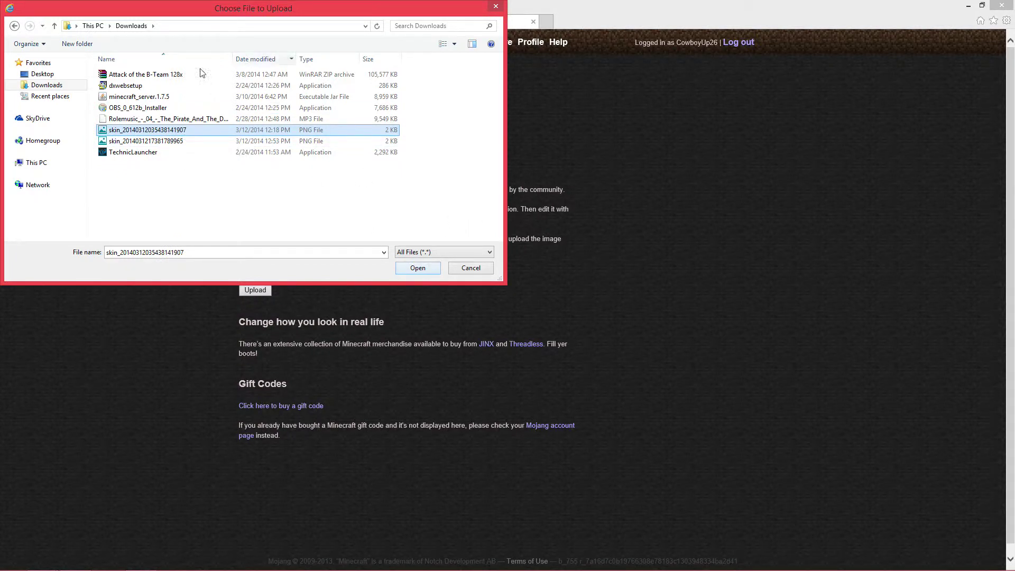
{"action": "left_click", "coordinate": [422, 272]}
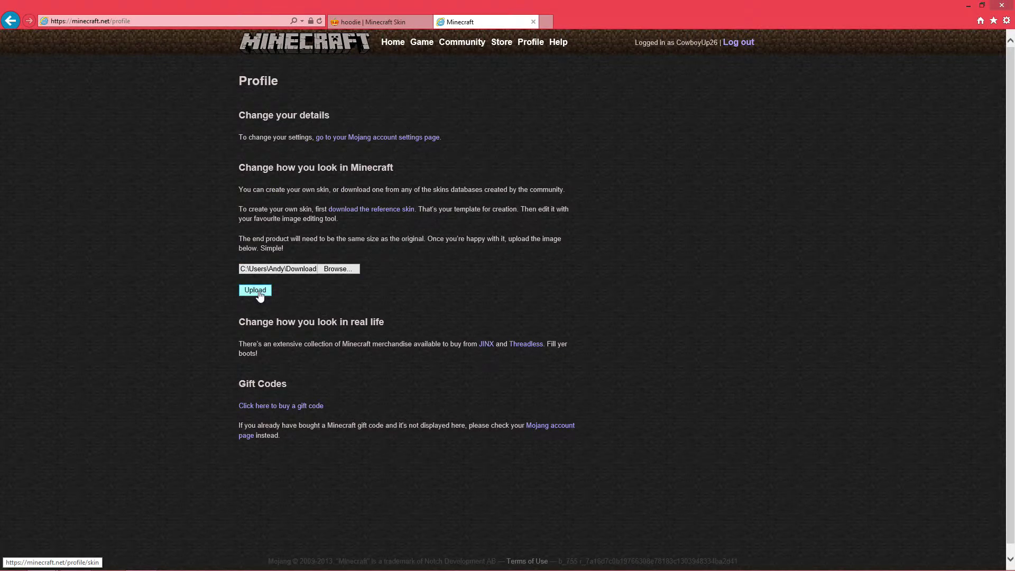
{"action": "left_click", "coordinate": [259, 292]}
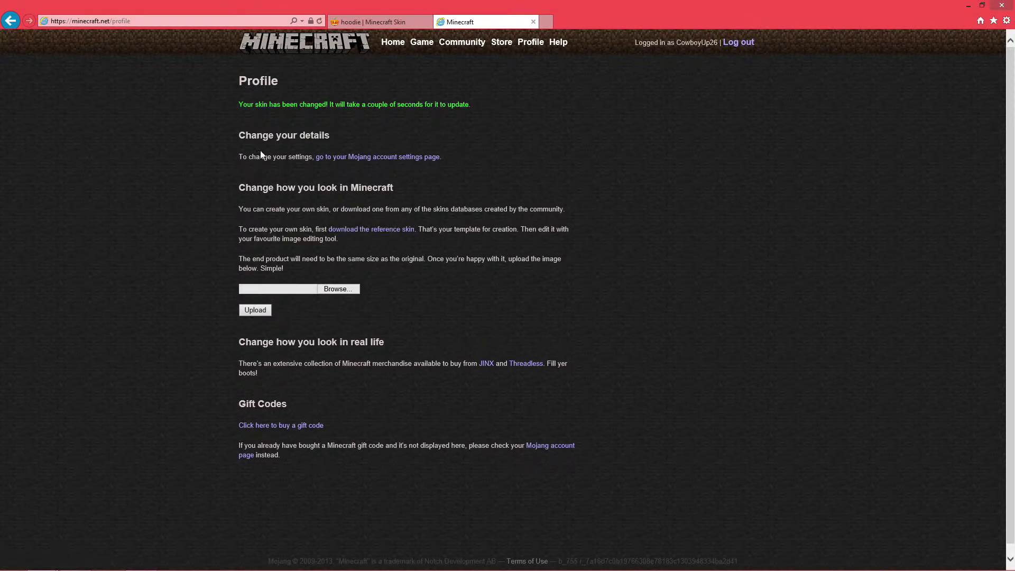